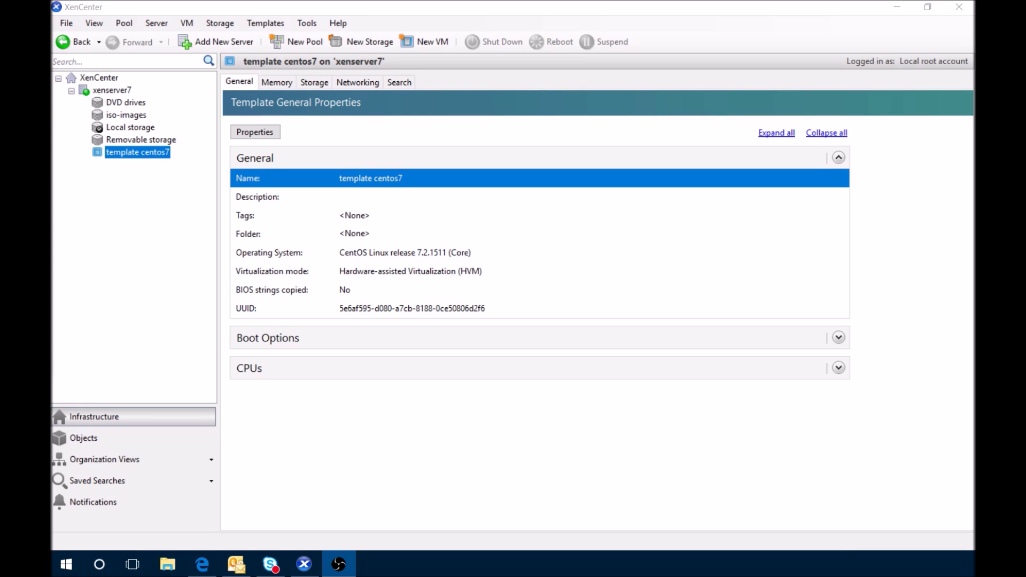
Start a new VM from the centos7 template and name it mb1prcsrv001
left_click(430, 49)
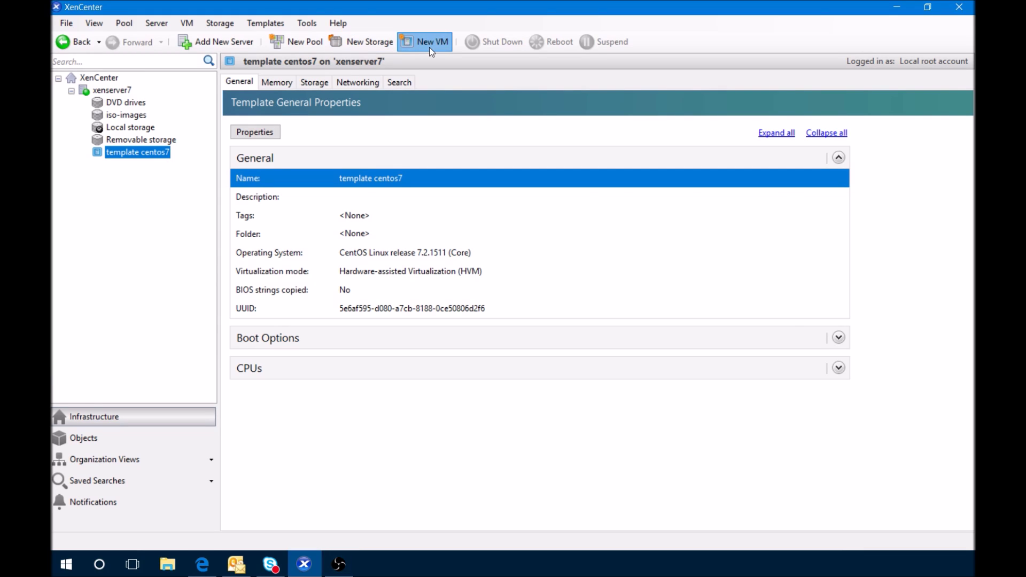
left_click(430, 48)
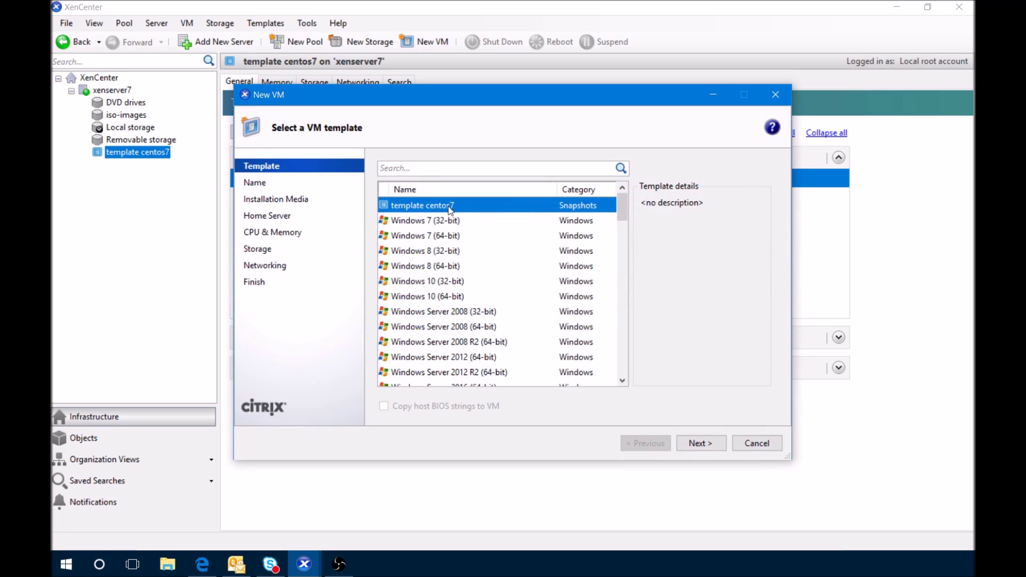
left_click(698, 443)
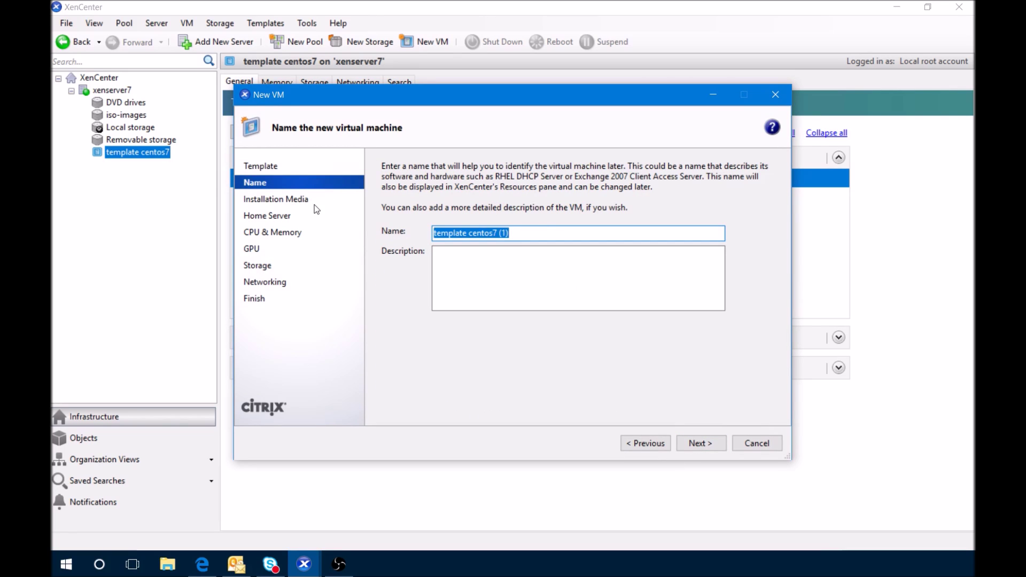
type("mb")
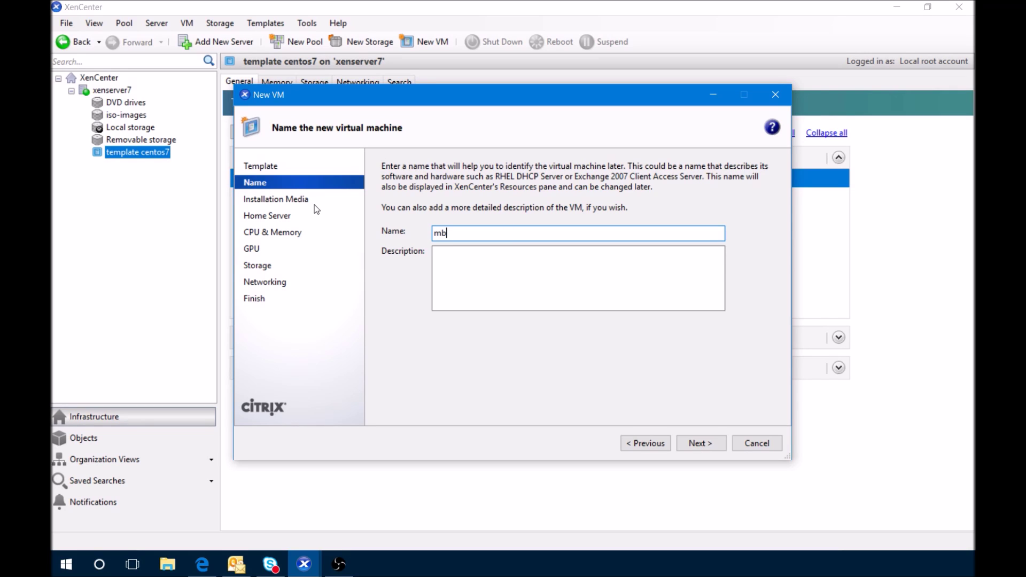
type("1prcsrv001")
left_click(711, 449)
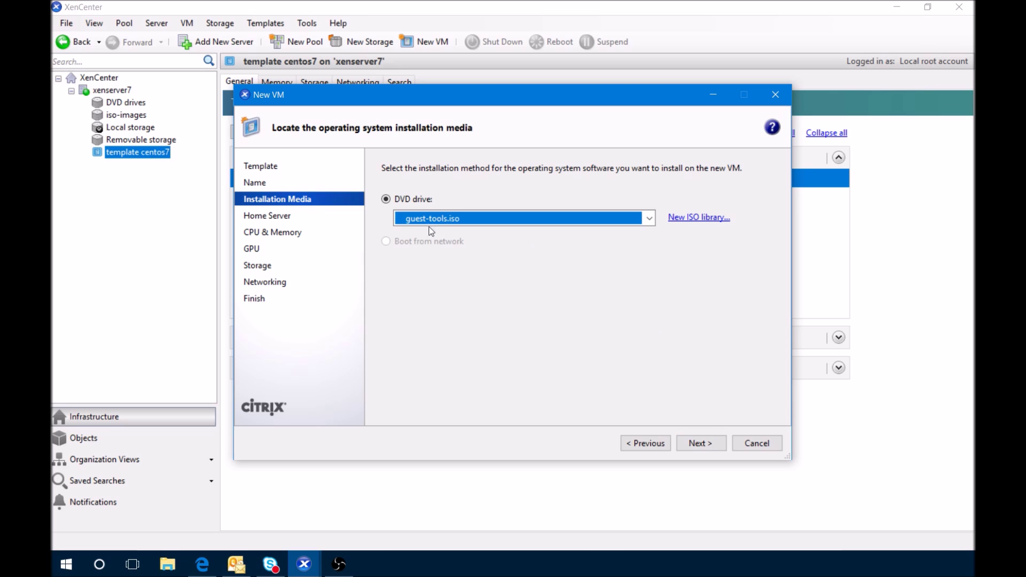
Leave the DVD drive empty, keep default CPU, 2 GB memory, 20 GB disk and networking, then create the VM
left_click(650, 219)
left_click(592, 231)
left_click(701, 442)
left_click(703, 444)
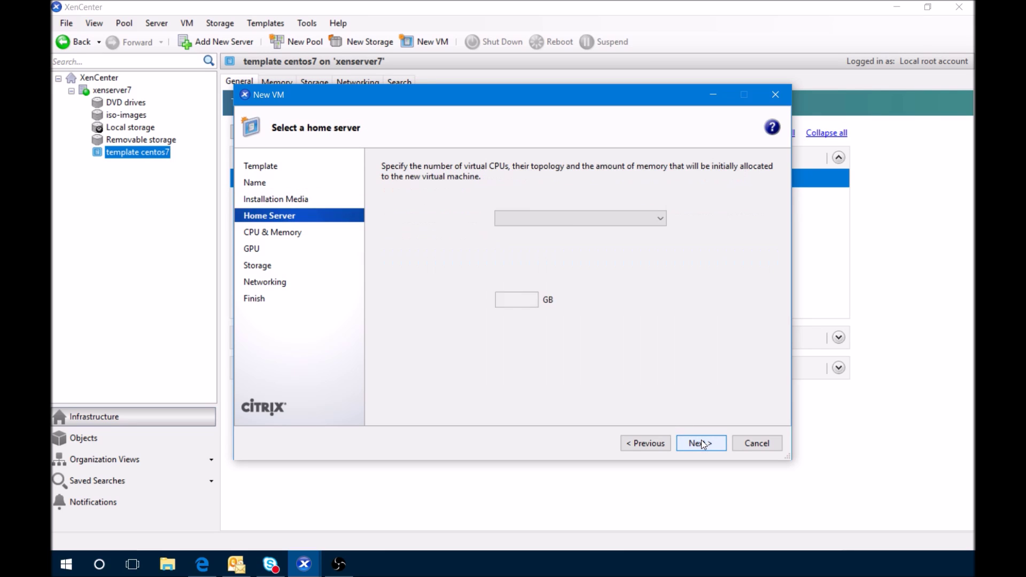
left_click(701, 444)
left_click(701, 444)
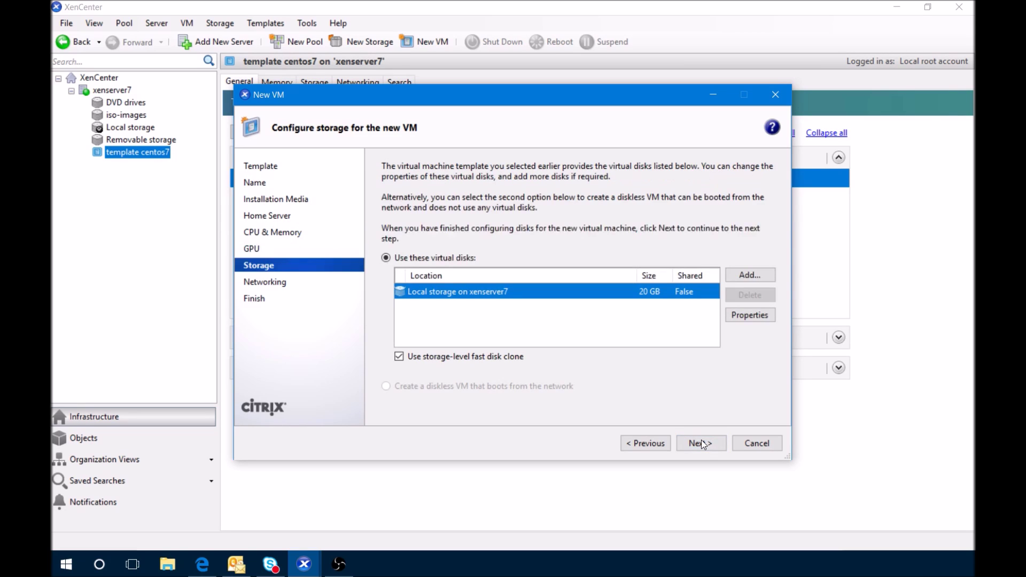
left_click(701, 444)
left_click(701, 443)
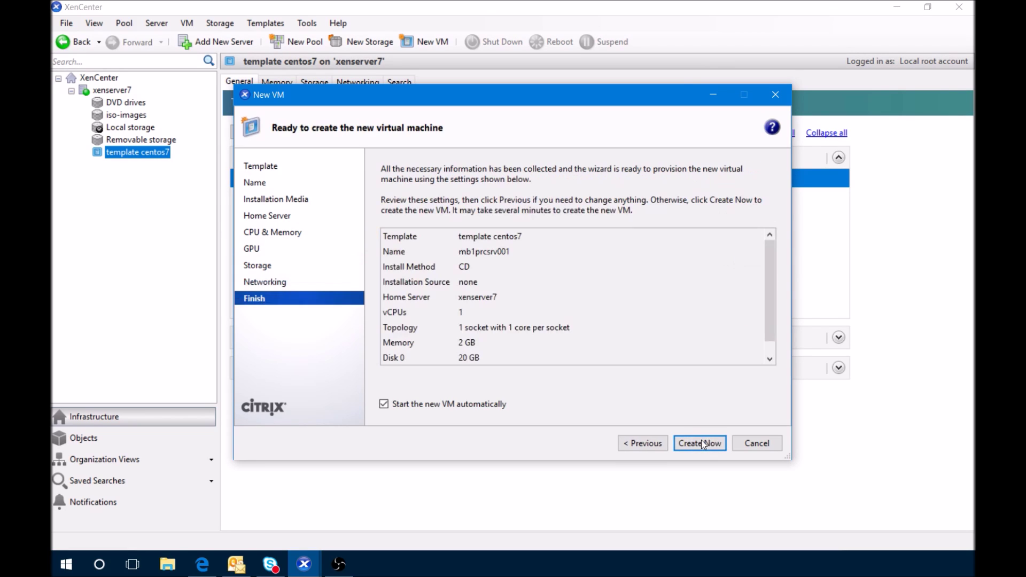
left_click(701, 444)
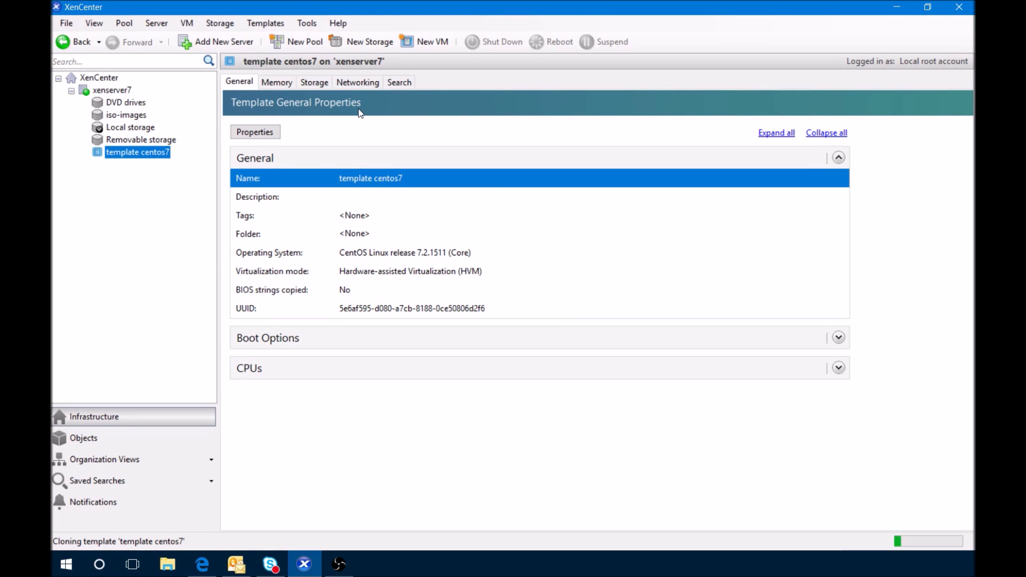
Select VM mb1prcsrv001 and show its console scaled to fit the panel
left_click(126, 95)
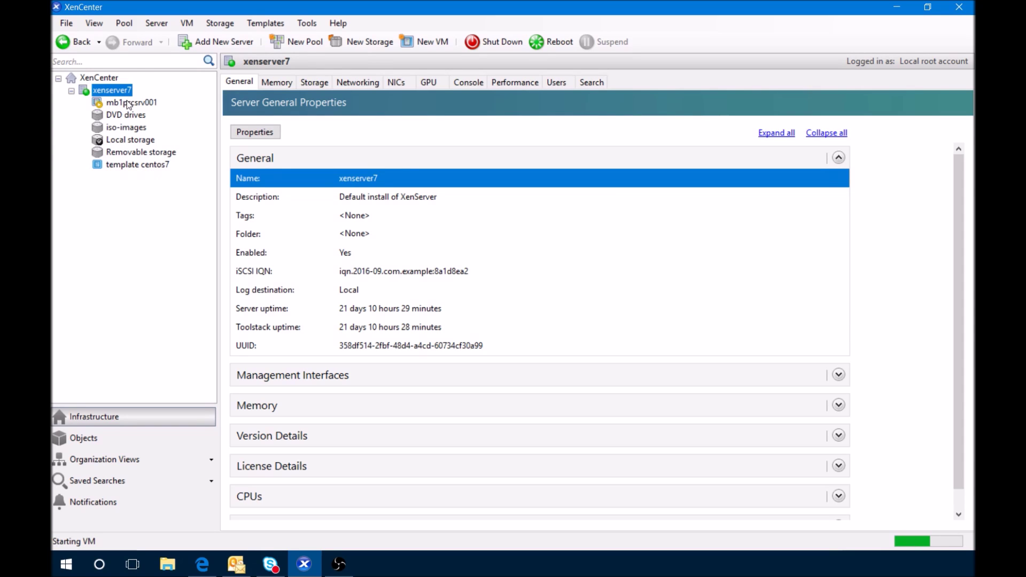
left_click(130, 102)
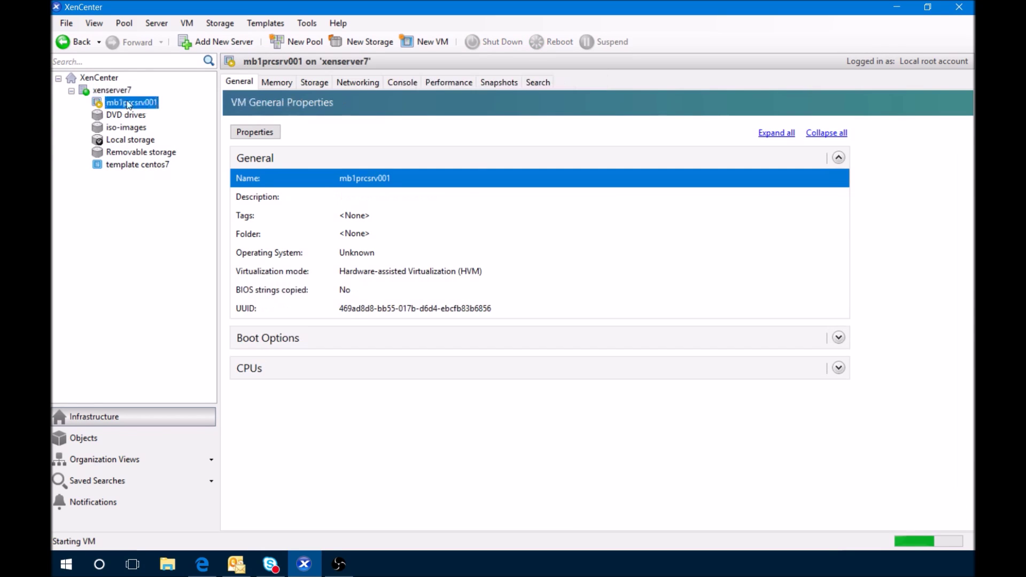
left_click(404, 84)
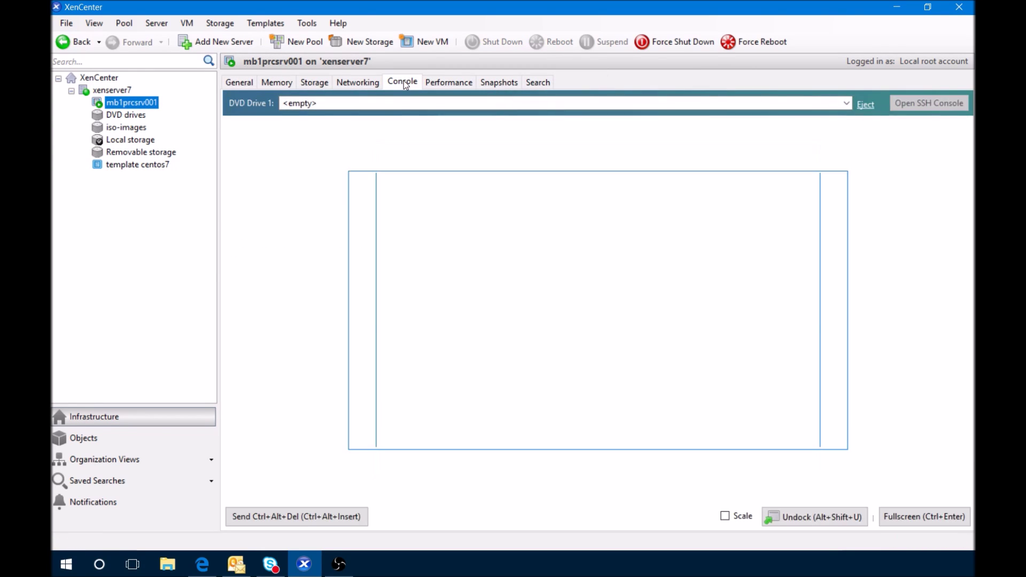
left_click(725, 517)
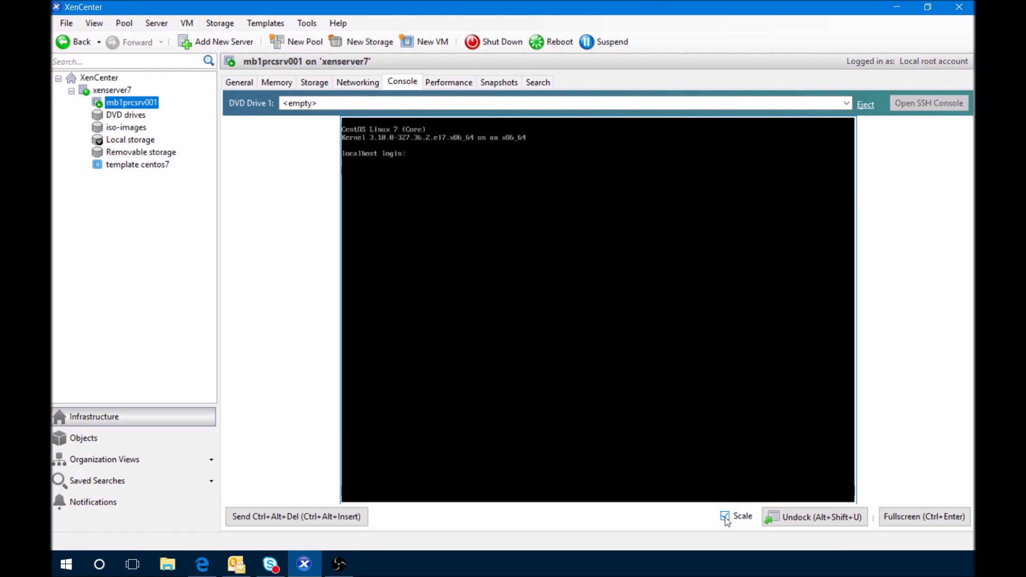
Log in on the console as root and run 'ip a' to reveal IP 10.10.10.126
type("root")
key("Return")
type("ip a")
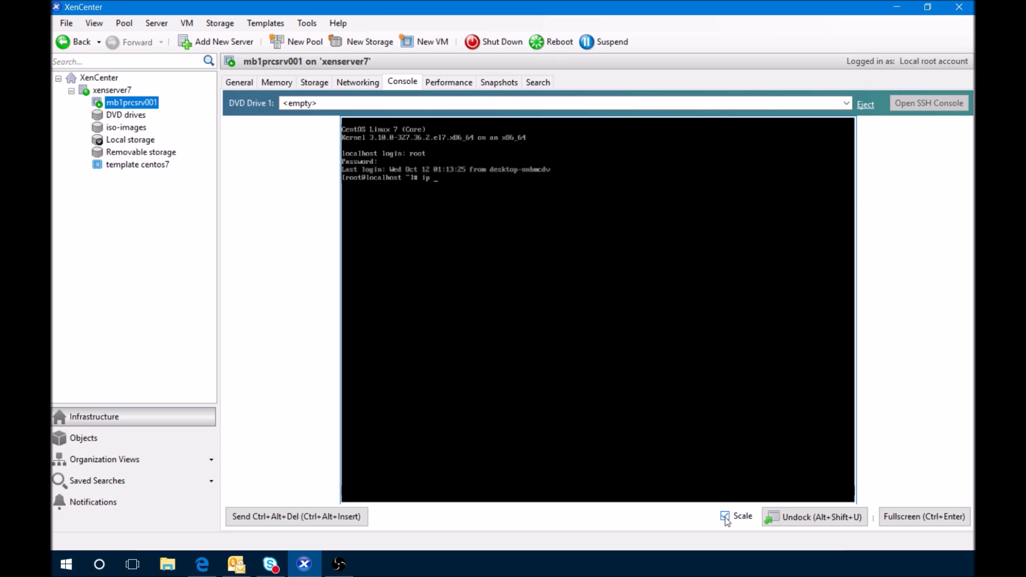
key("Return")
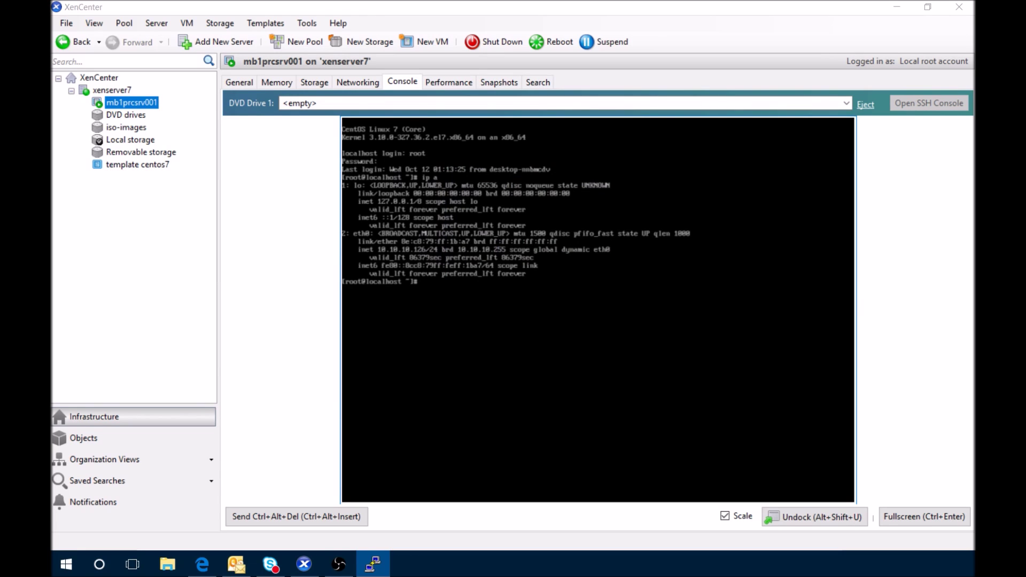
Move and enlarge the PuTTY window, then log in over SSH as root
left_click_drag(374, 143, 377, 100)
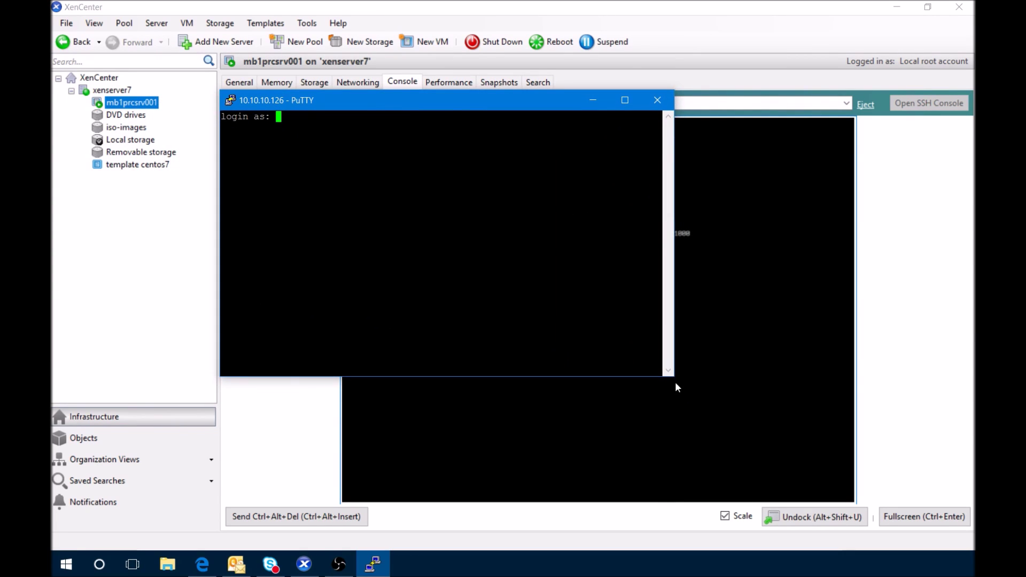
left_click_drag(675, 379, 857, 500)
type("root")
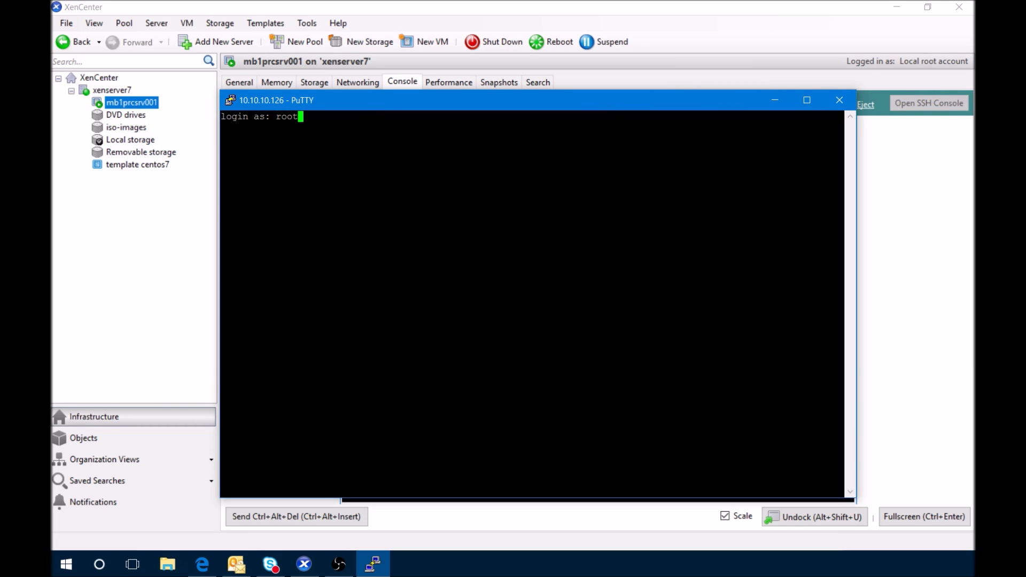
key("Return")
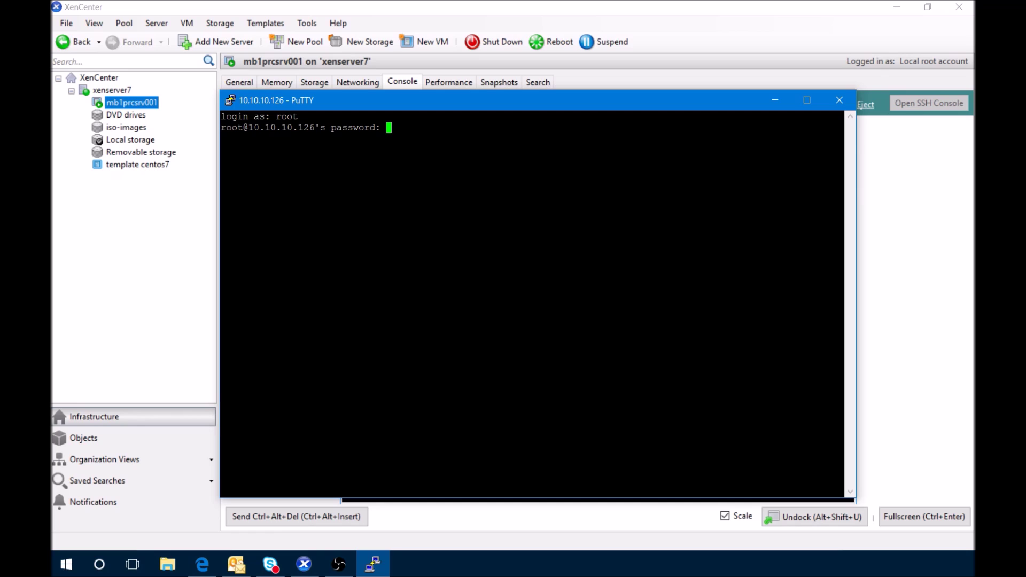
key("Return")
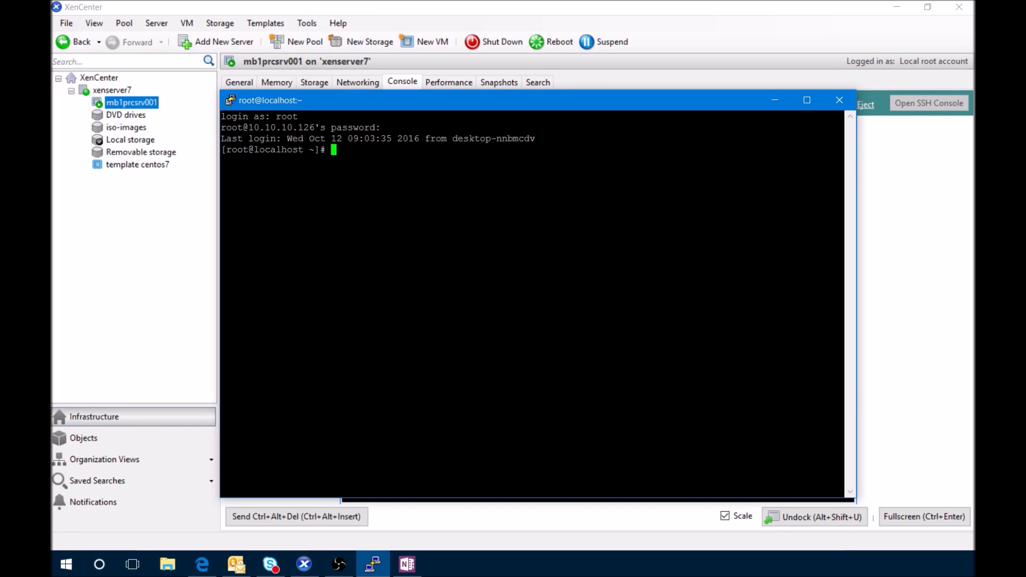
Install Cockpit with 'yum install cockpit', answering y to the package prompt
type("yum install cockpit")
key("Return")
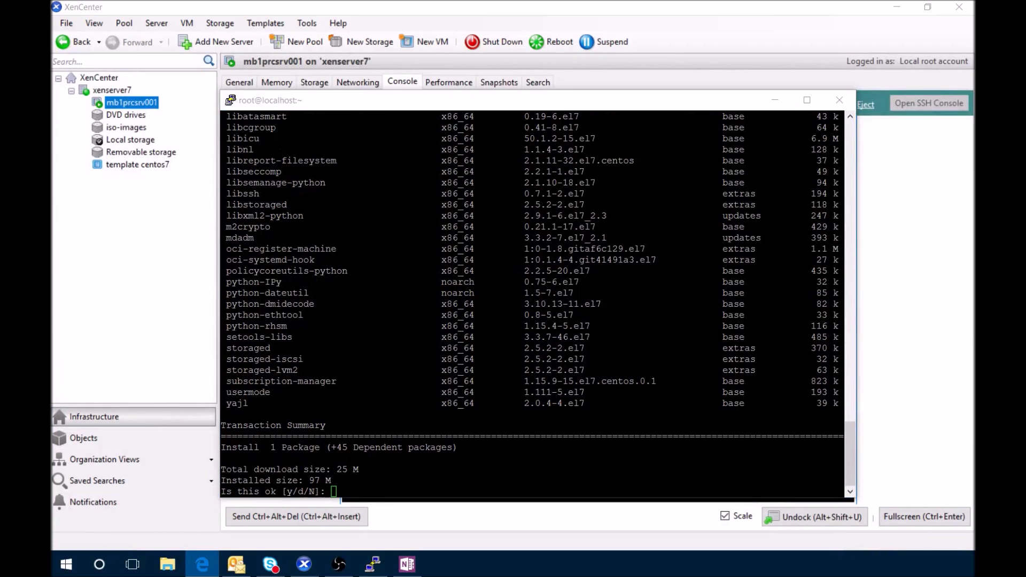
key("alt+Tab")
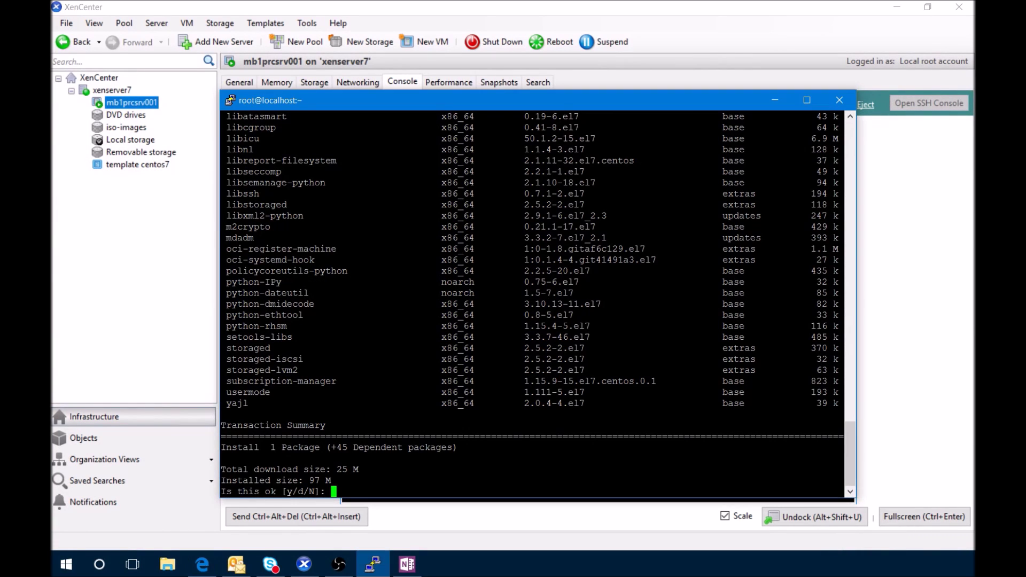
type("y")
key("Return")
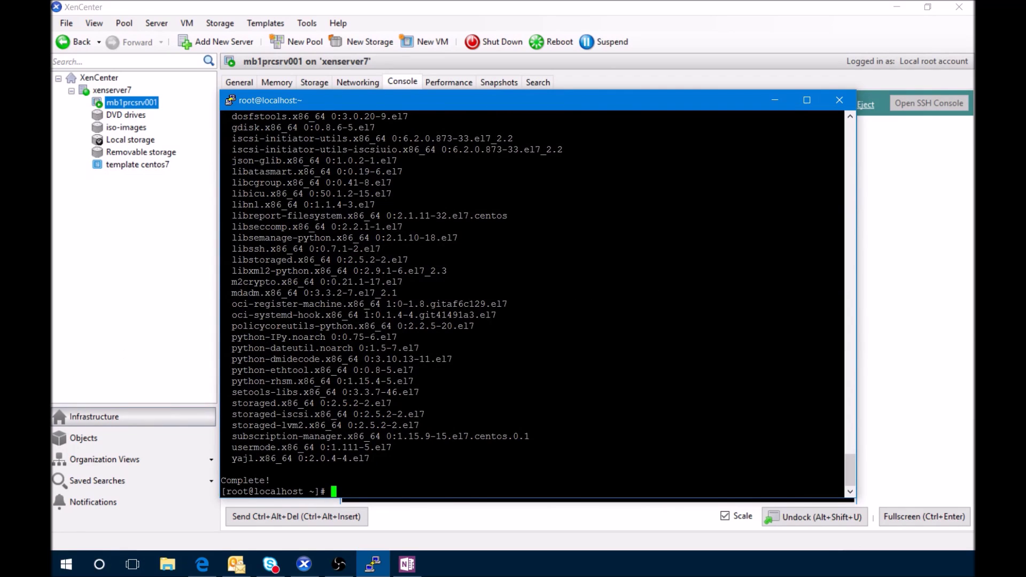
Clear the terminal and start the cockpit service with systemctl
type("clear")
key("Return")
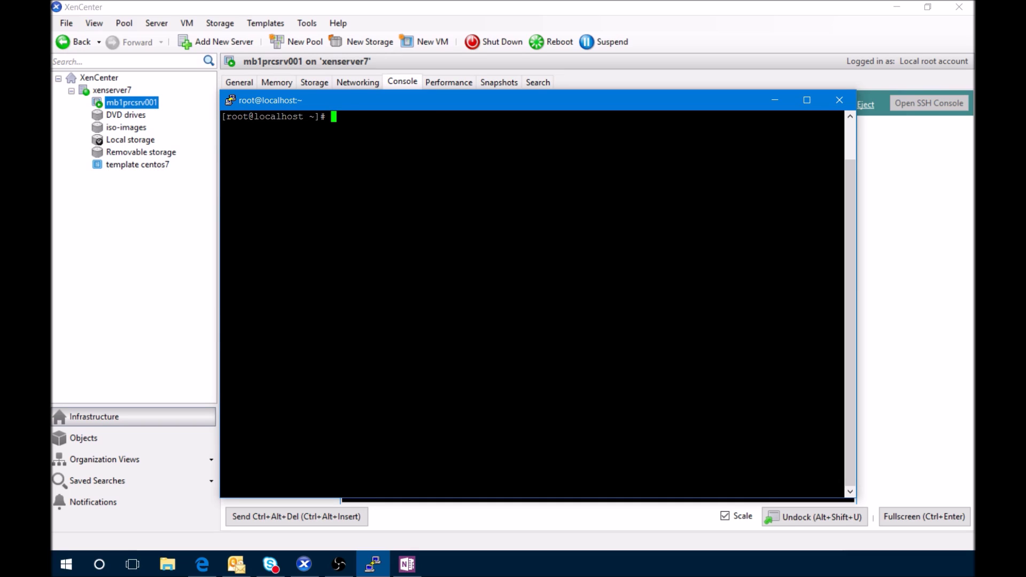
type("systemctl start c")
type("ockpit")
key("Return")
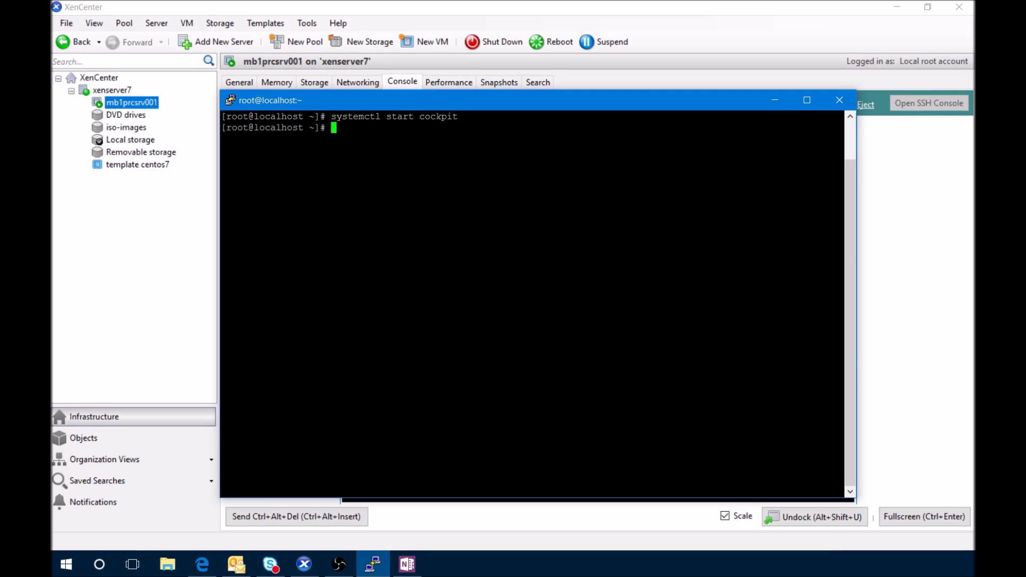
Enable cockpit.socket at boot, then launch Firefox and reposition its window
type("systemctl enable co")
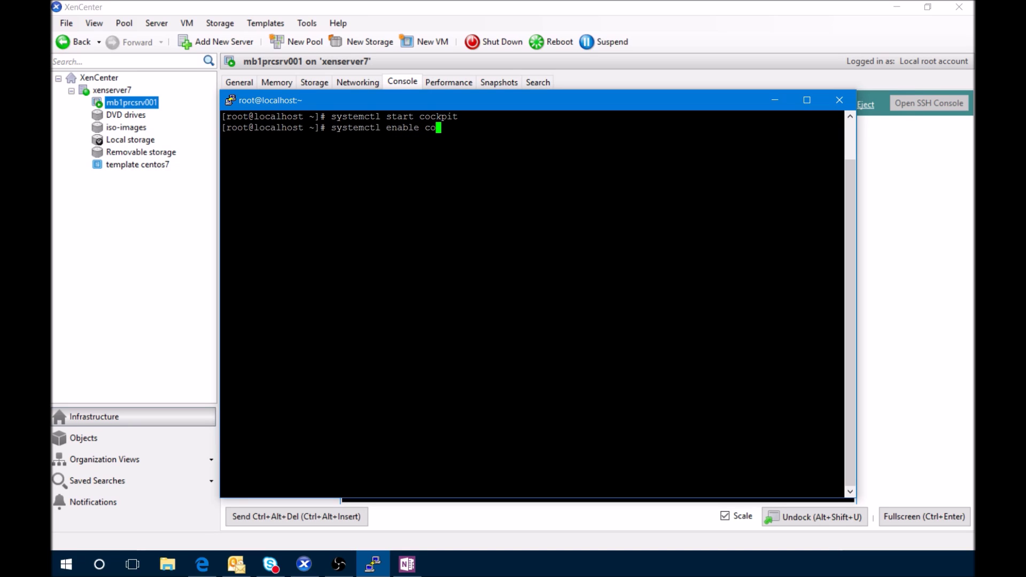
type("ckpit.socket")
key("Return")
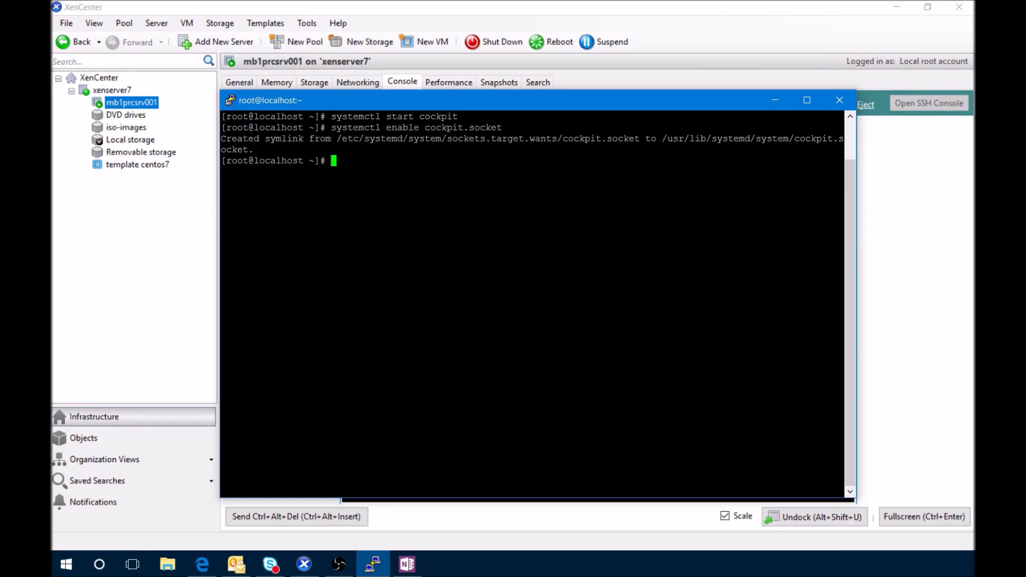
key("super+2")
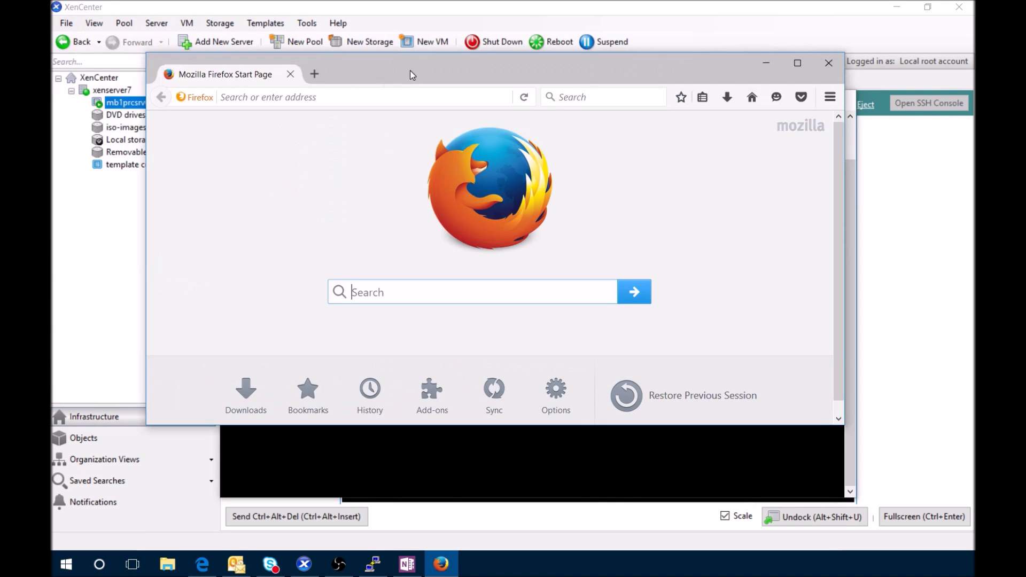
left_click_drag(409, 70, 478, 103)
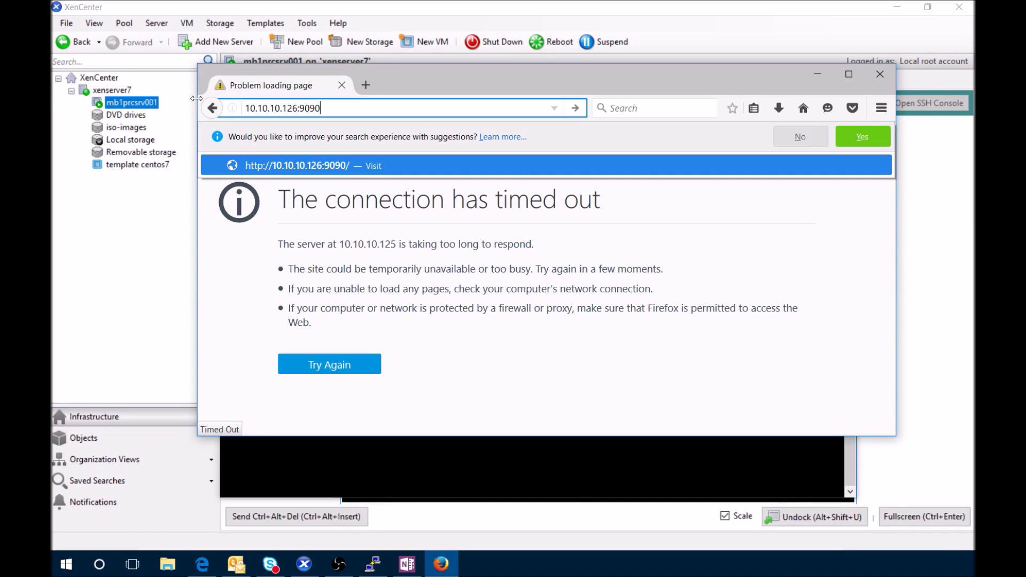
Load 10.10.10.126:9090 and add a permanent security exception for its certificate
key("Return")
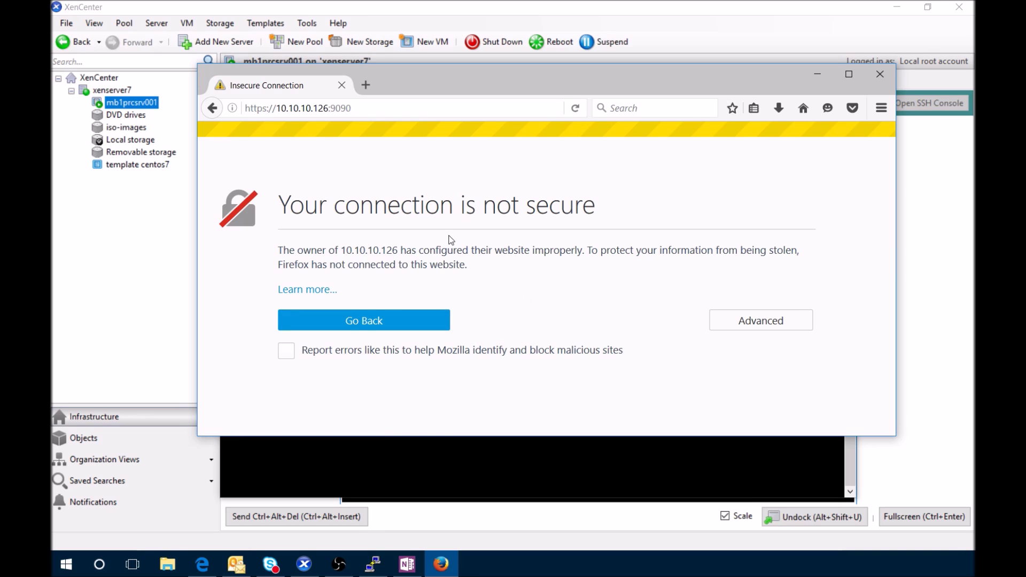
left_click(748, 320)
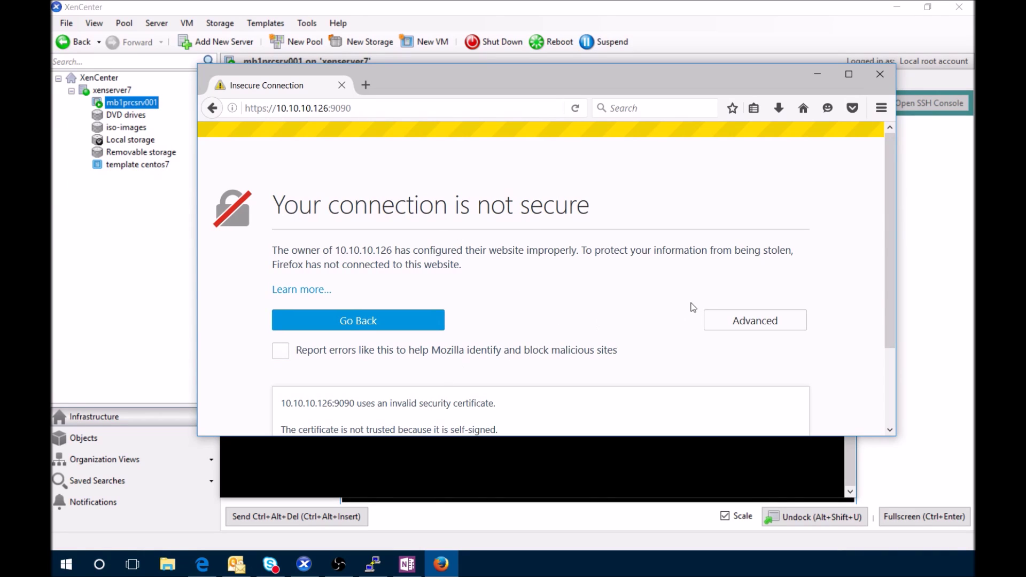
scroll(891, 218, "down", 3)
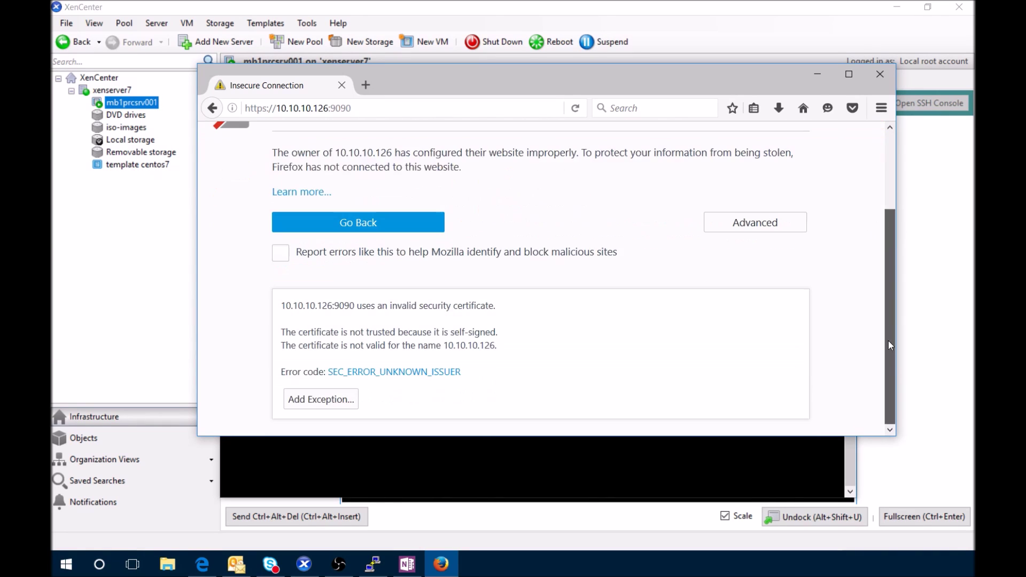
left_click(346, 406)
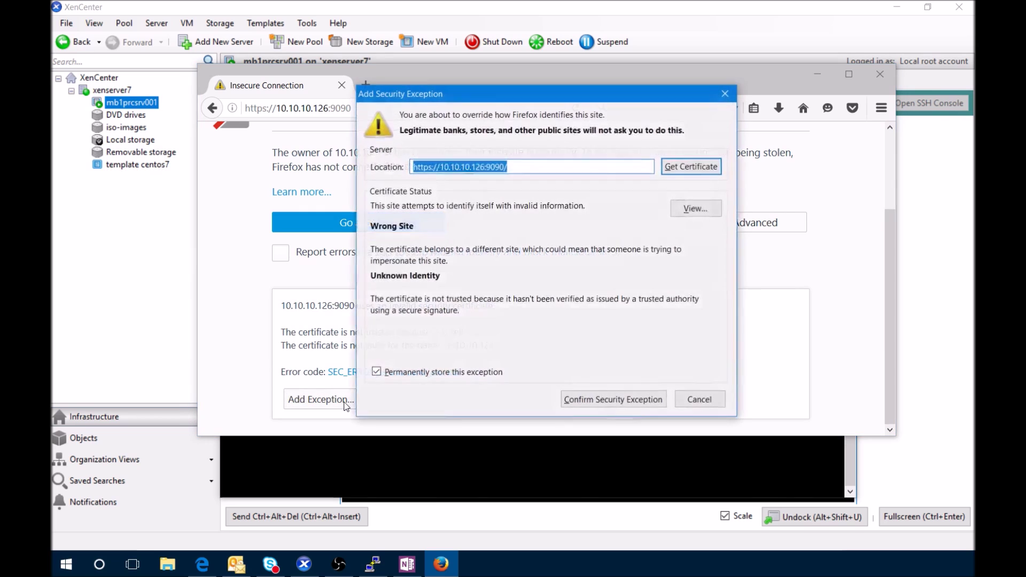
left_click(623, 401)
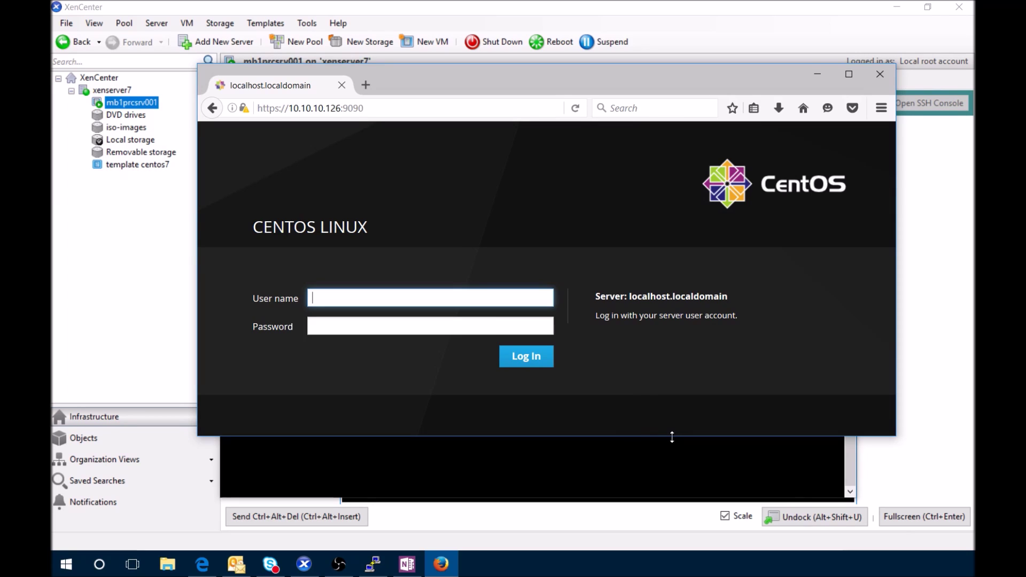
Make the browser taller and log in to Cockpit as root with the account password
left_click_drag(672, 437, 673, 544)
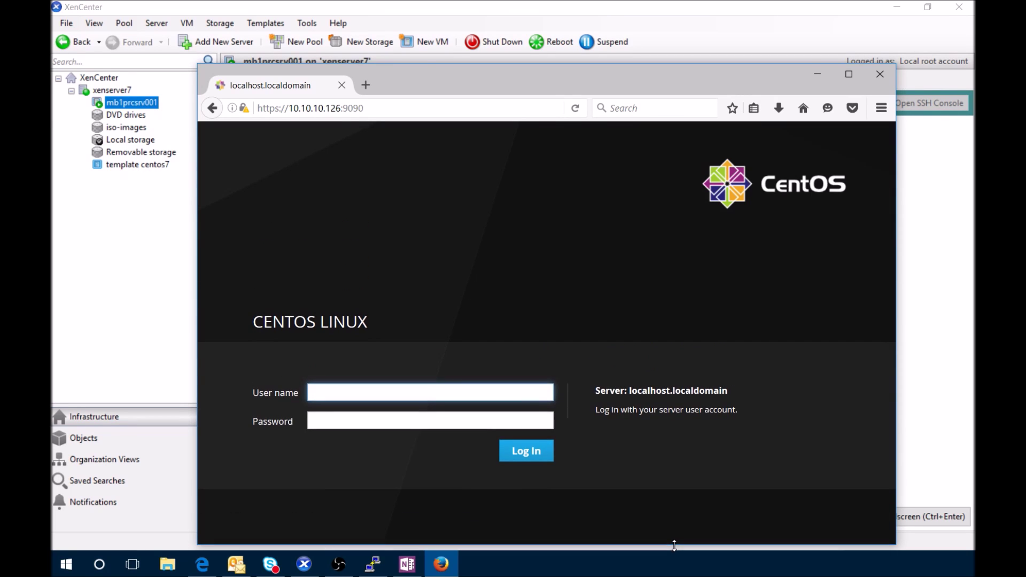
type("root")
key("Tab")
type("•••••••")
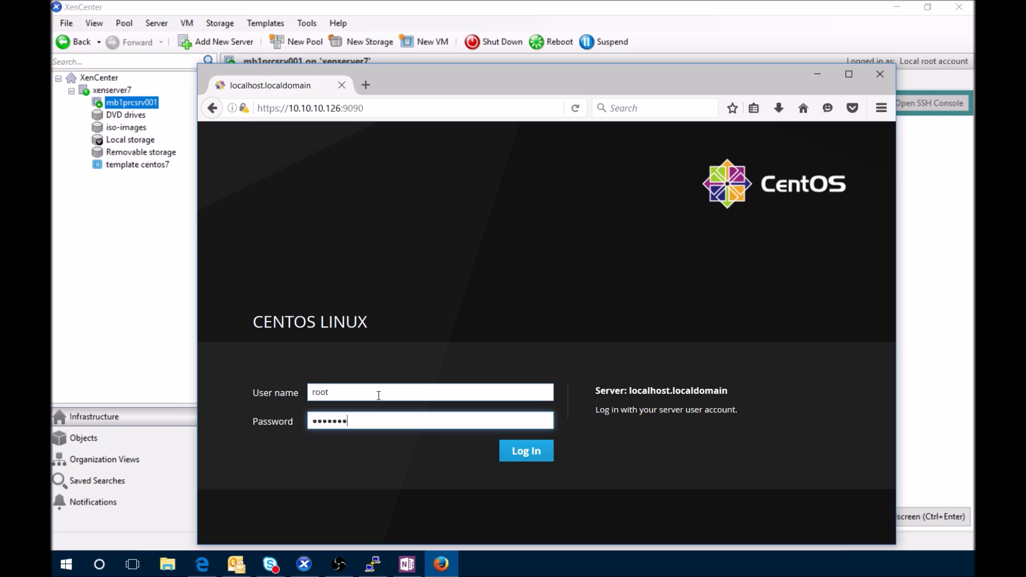
key("Return")
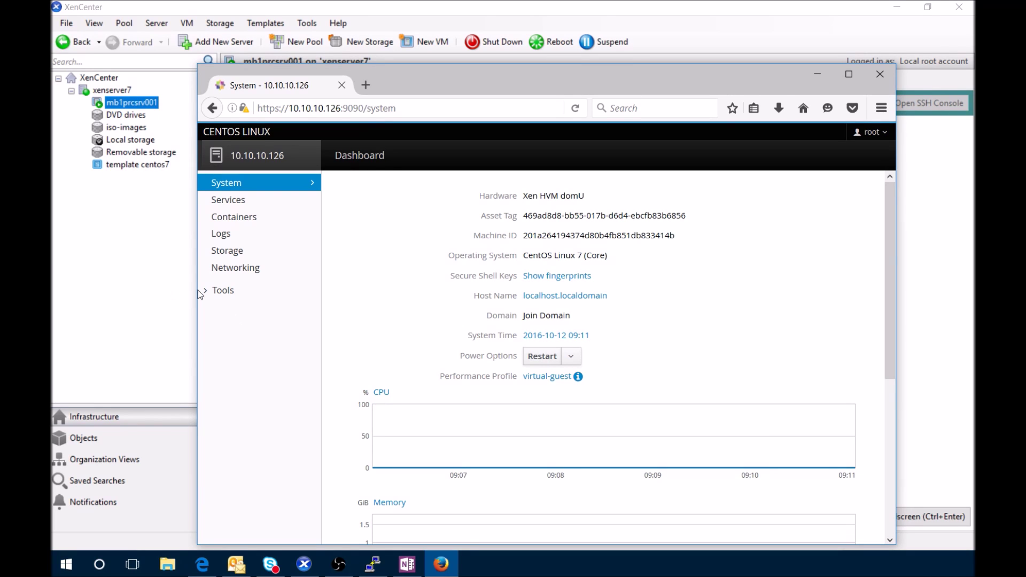
Scroll the dashboard and visit the Services, Containers, Logs, Storage and Networking pages
mouse_move(888, 224)
left_mouse_down()
mouse_move(886, 424)
mouse_move(880, 212)
left_mouse_up()
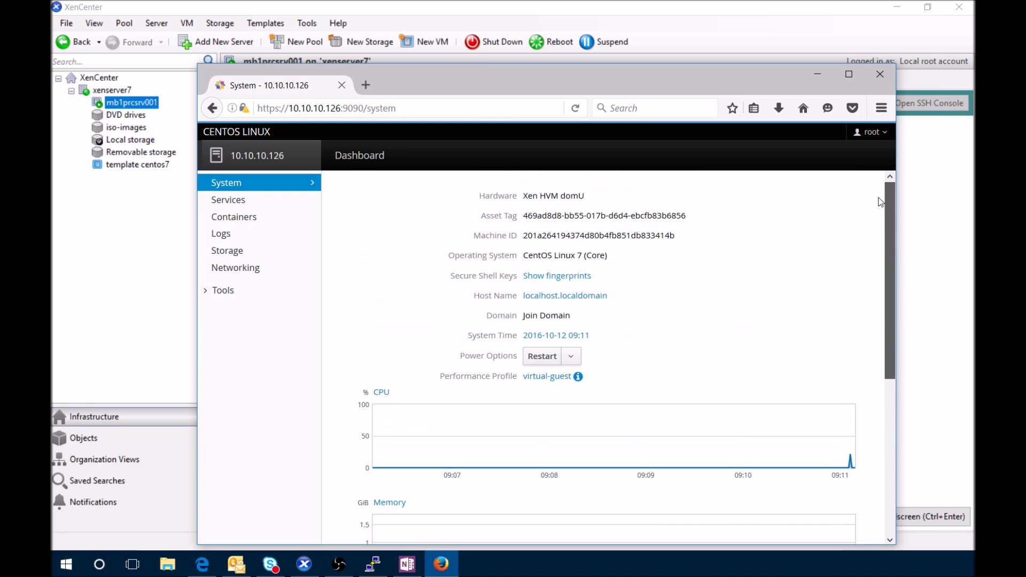
left_click(236, 200)
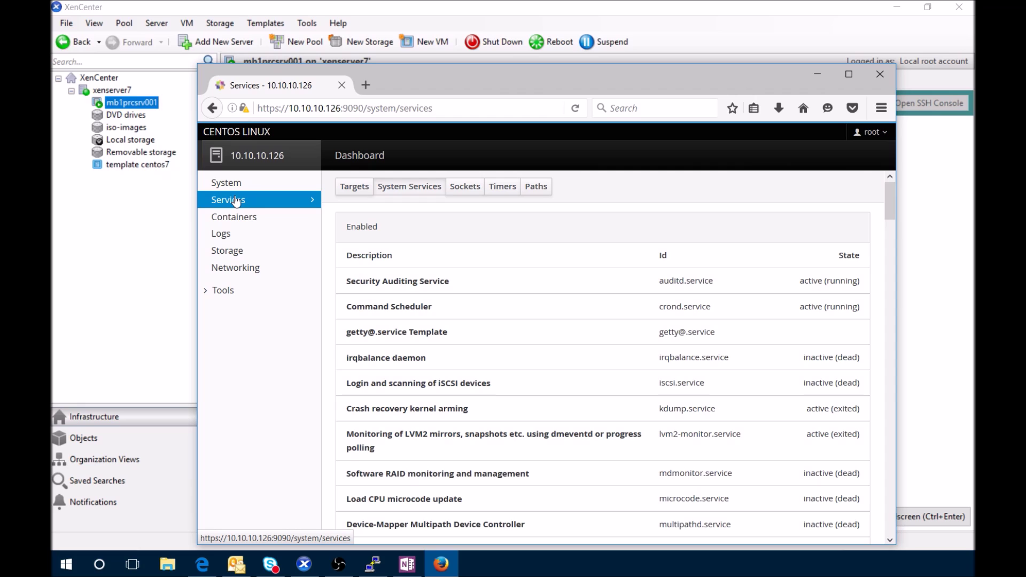
left_click(237, 219)
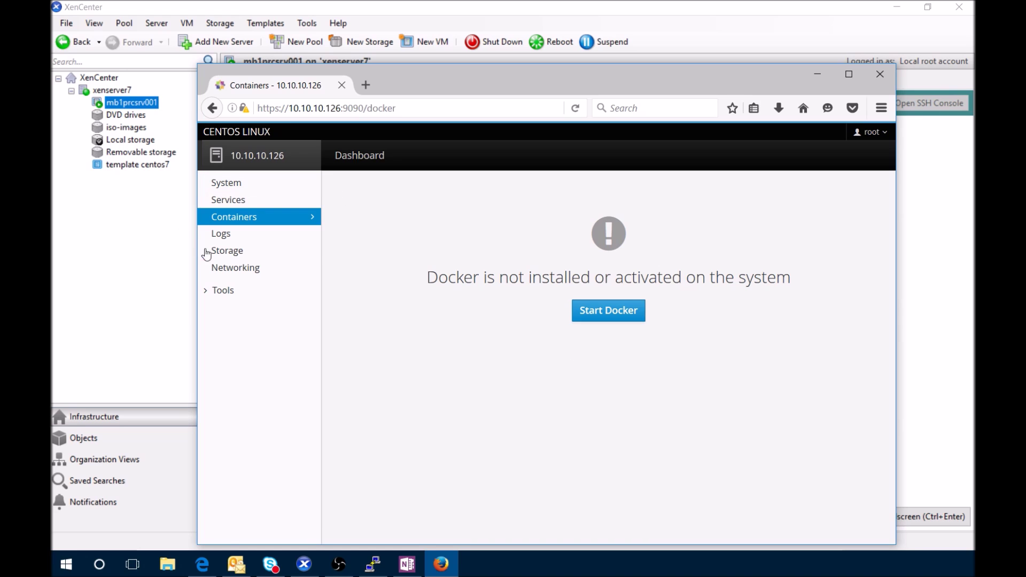
left_click(227, 234)
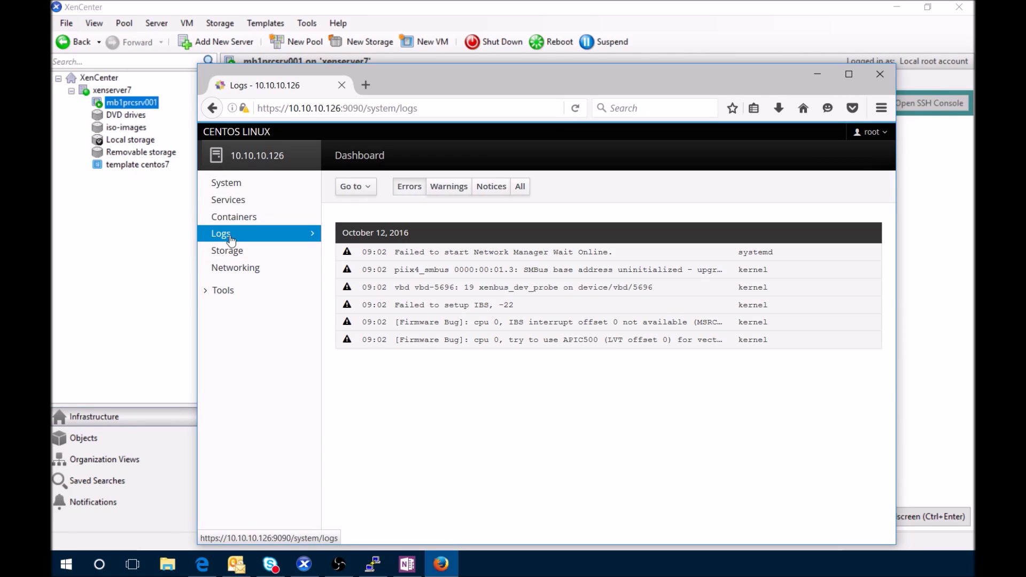
left_click(231, 250)
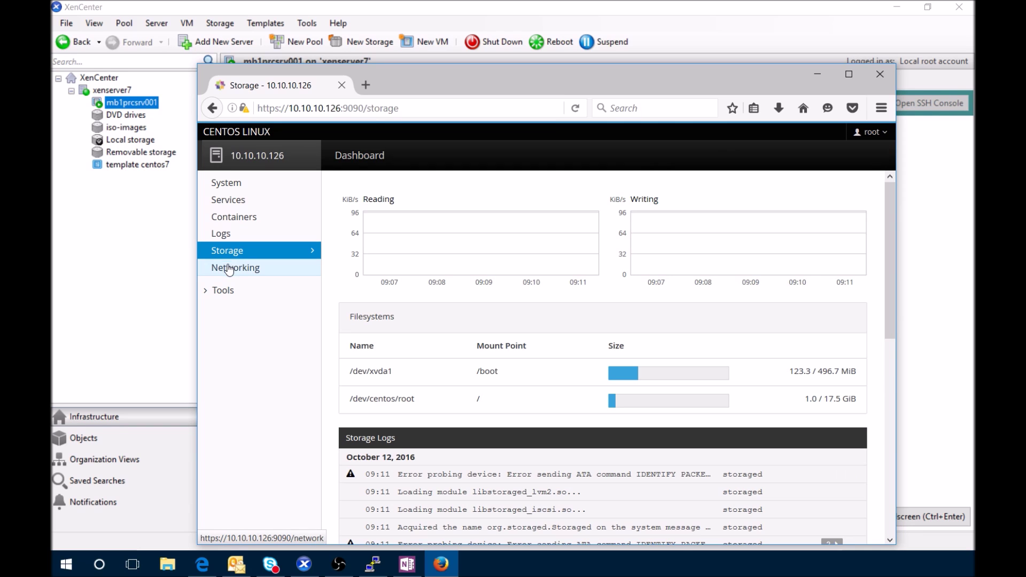
left_click(229, 269)
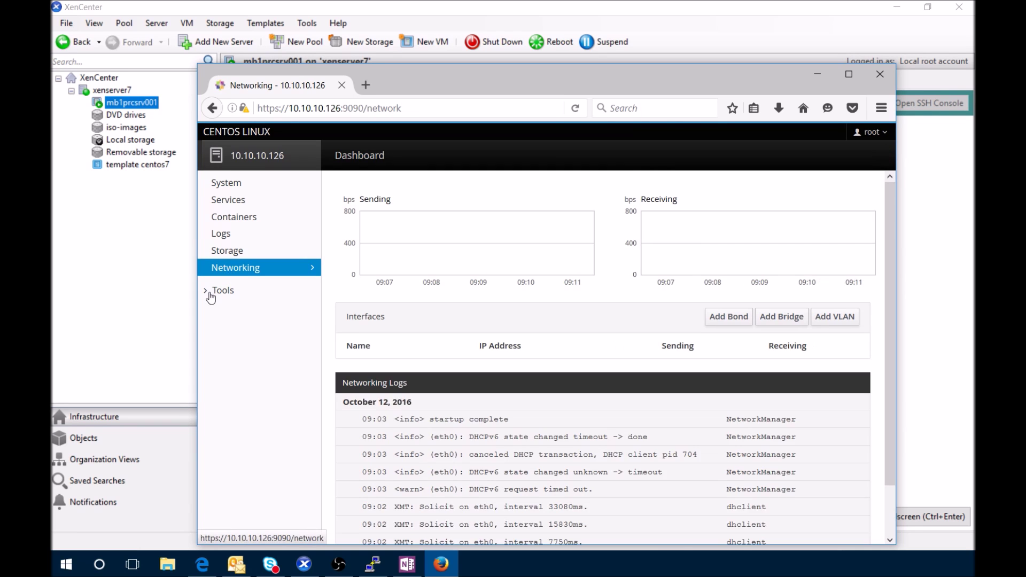
Expand Tools and view Subscriptions, Accounts, Diagnostic report and Terminal, then step back to Subscriptions
left_click(211, 293)
left_click(239, 319)
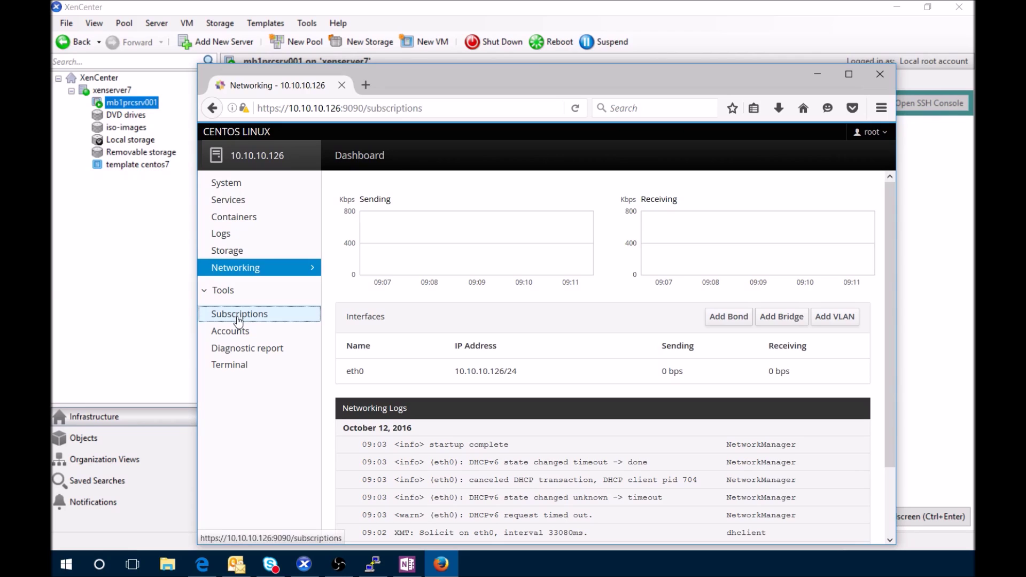
left_click(238, 331)
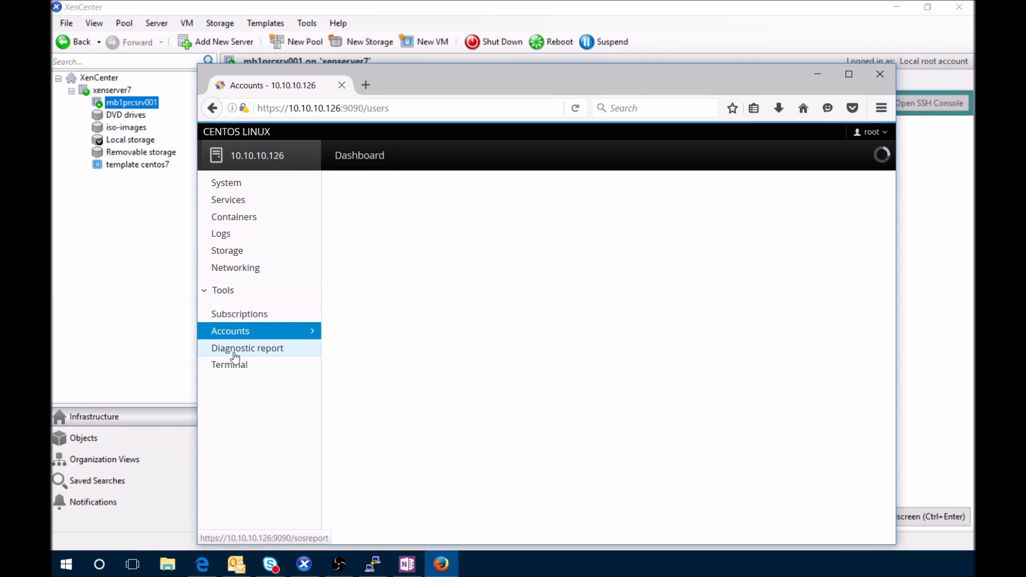
left_click(235, 355)
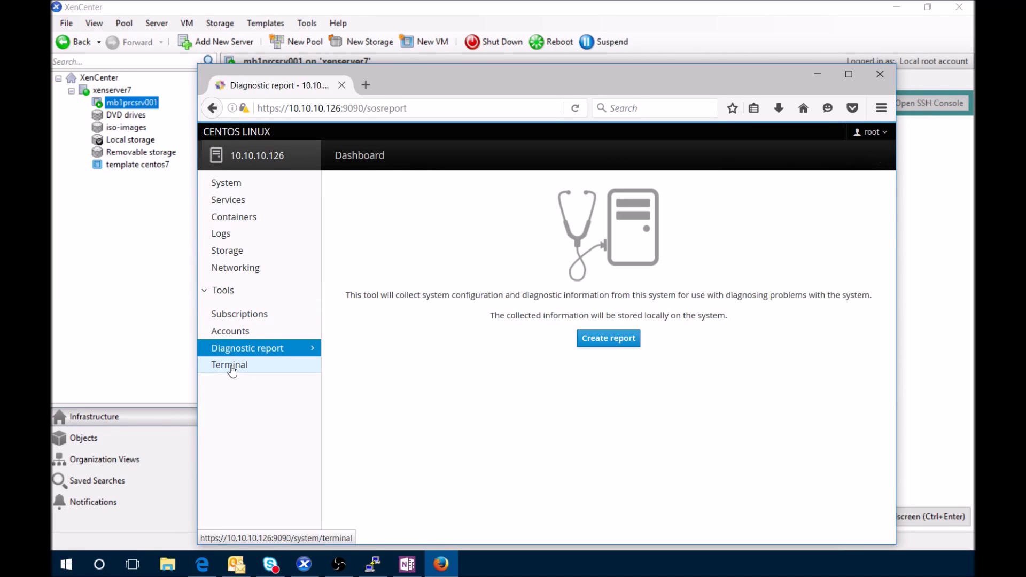
left_click(231, 367)
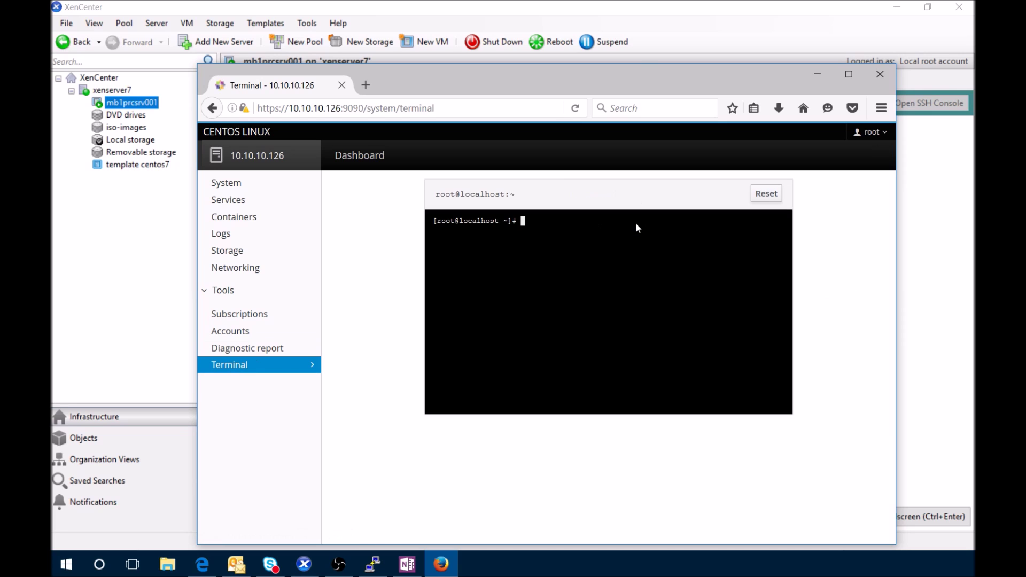
left_click(251, 351)
left_click(238, 330)
left_click(246, 314)
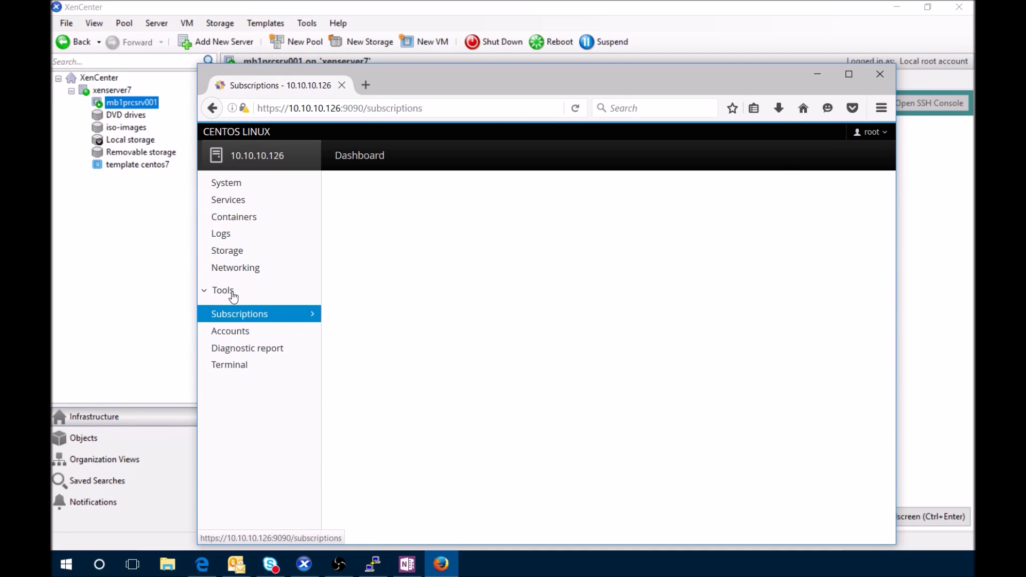
Collapse Tools and walk back up through Networking, Storage, Logs, Containers and Services to System
left_click(231, 292)
left_click(230, 268)
left_click(231, 250)
left_click(226, 234)
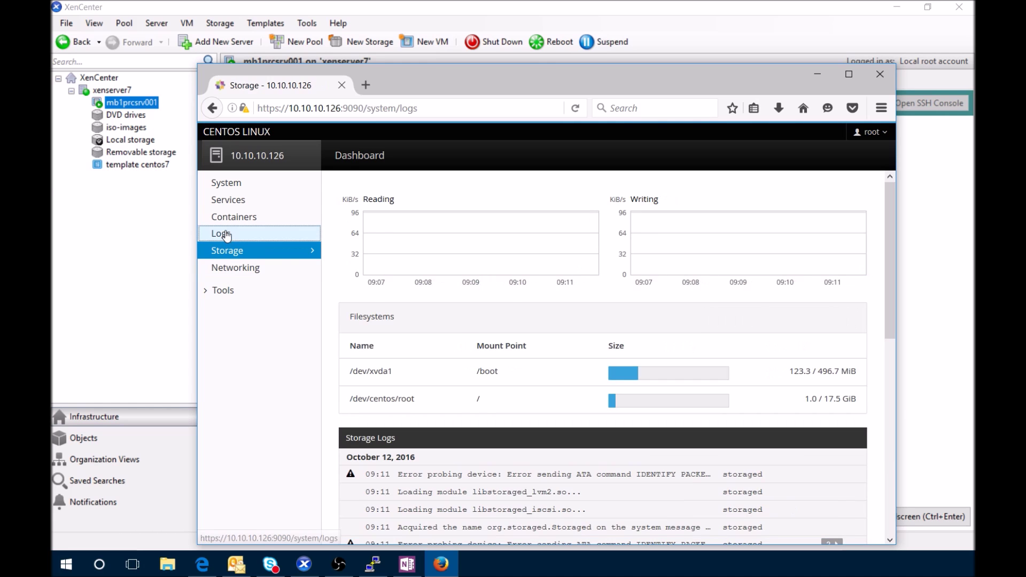
left_click(226, 217)
left_click(229, 200)
left_click(232, 184)
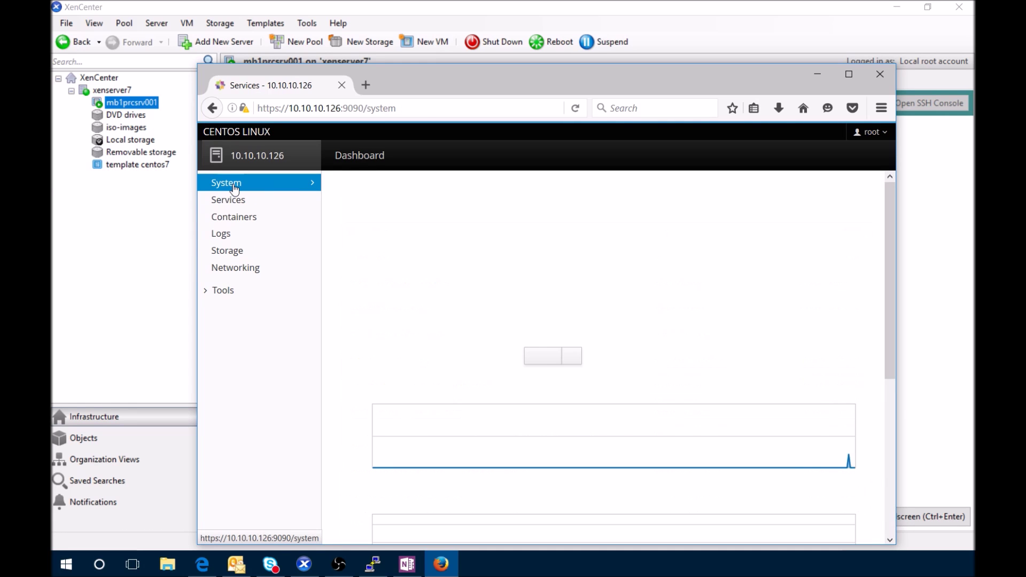